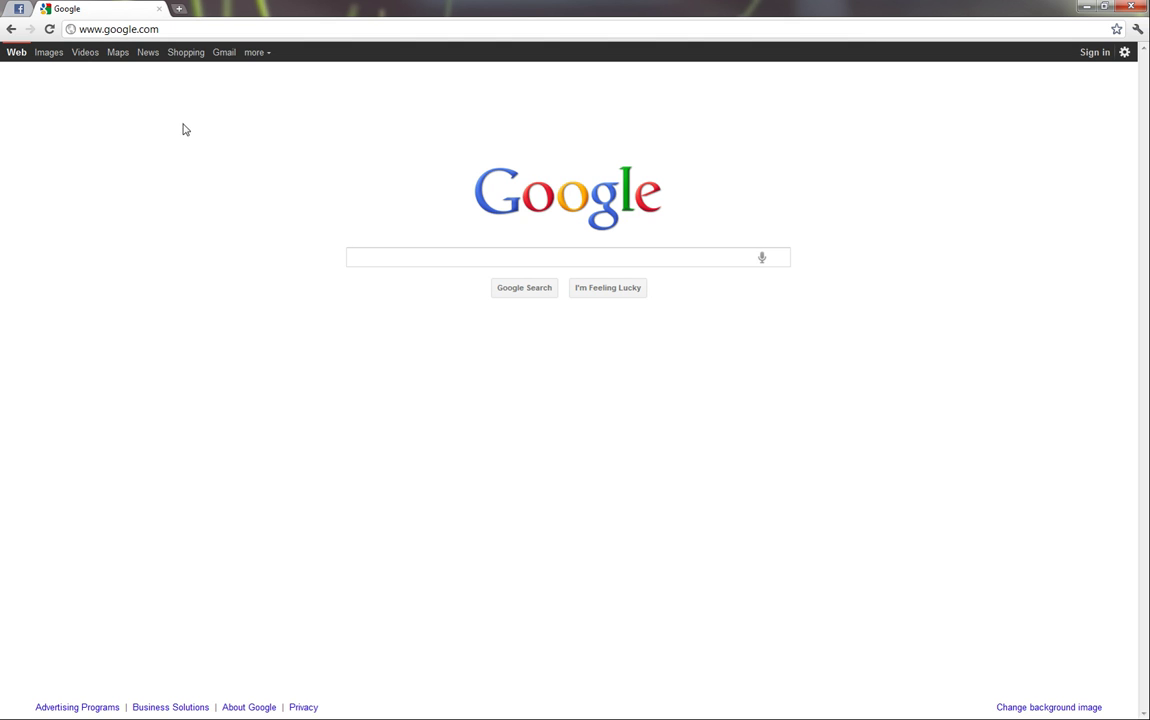
# Step: Search Google for 'create a facebook page' and open the 'Create a Page | Facebook' result
pyautogui.click(384, 255)
pyautogui.write('c')
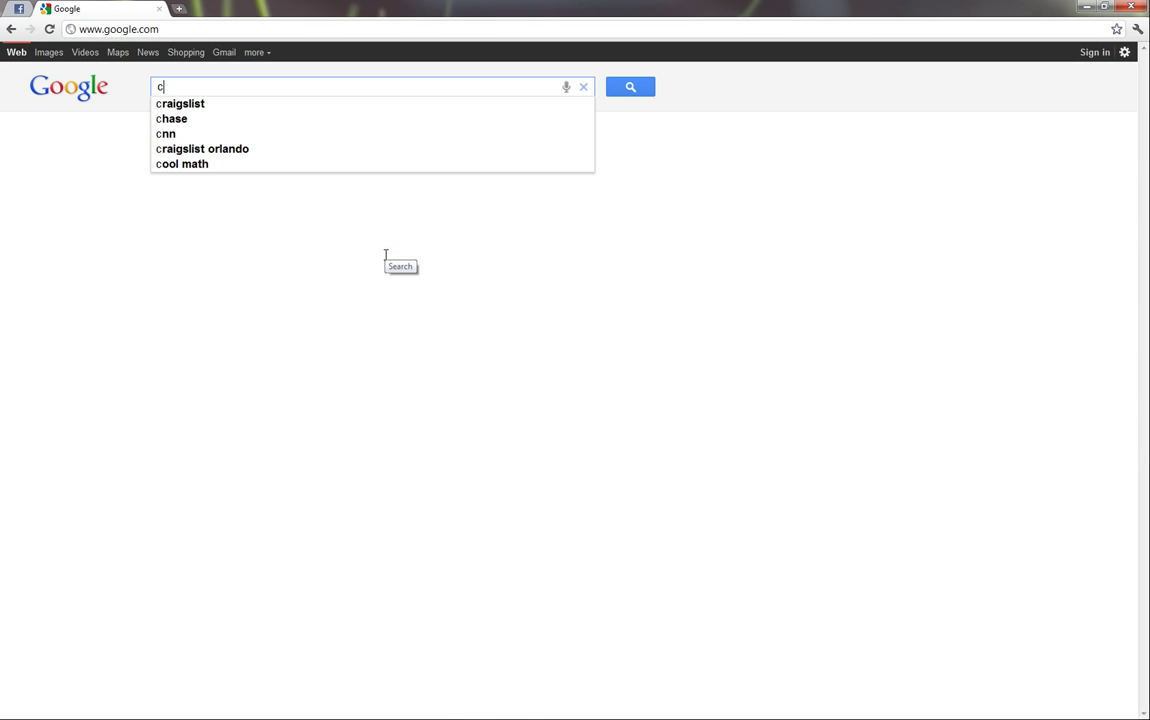
pyautogui.write('reate a face')
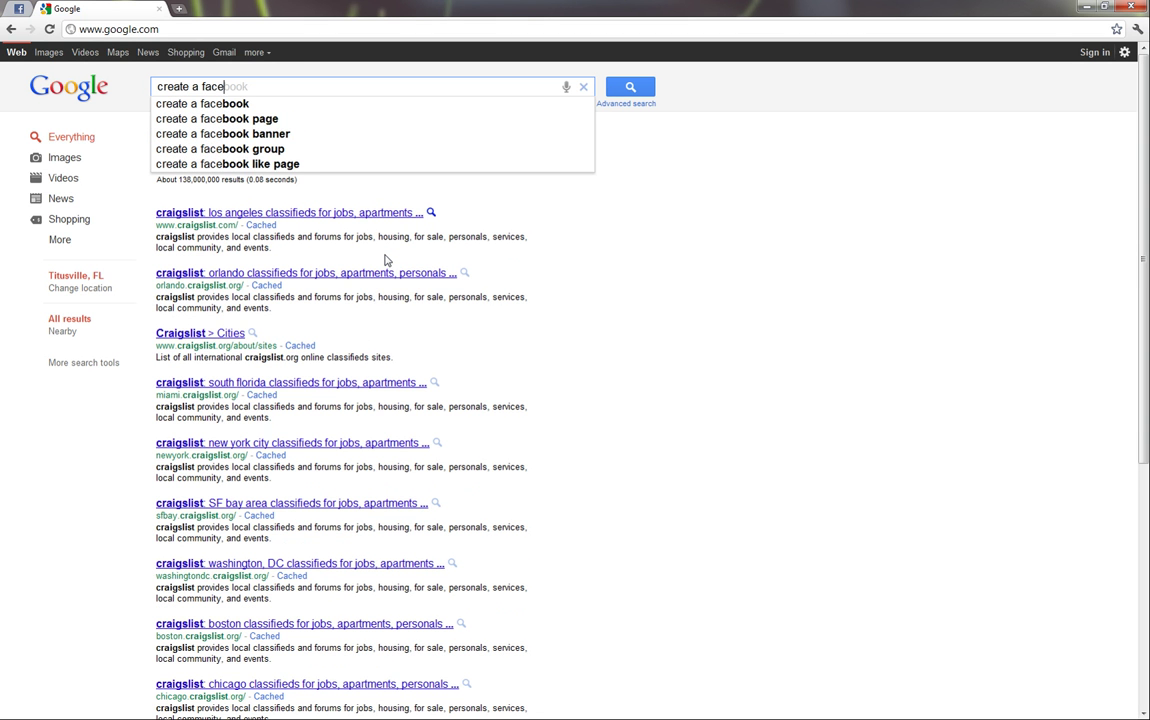
pyautogui.write('book page')
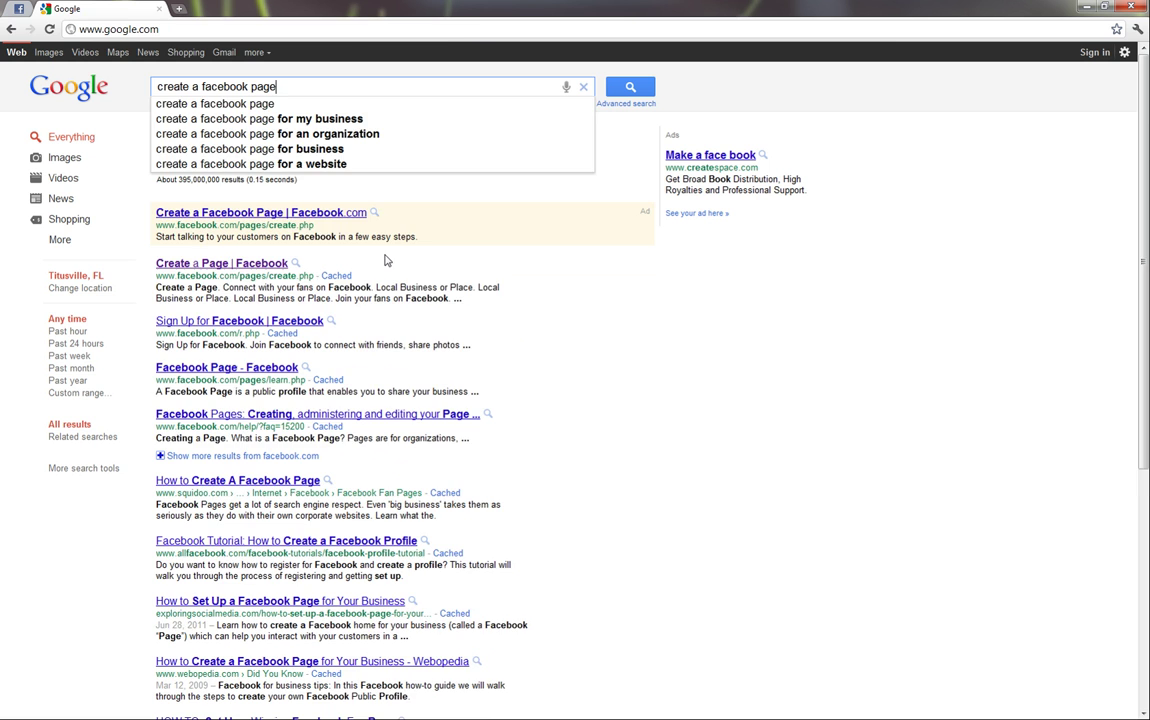
pyautogui.press('Return')
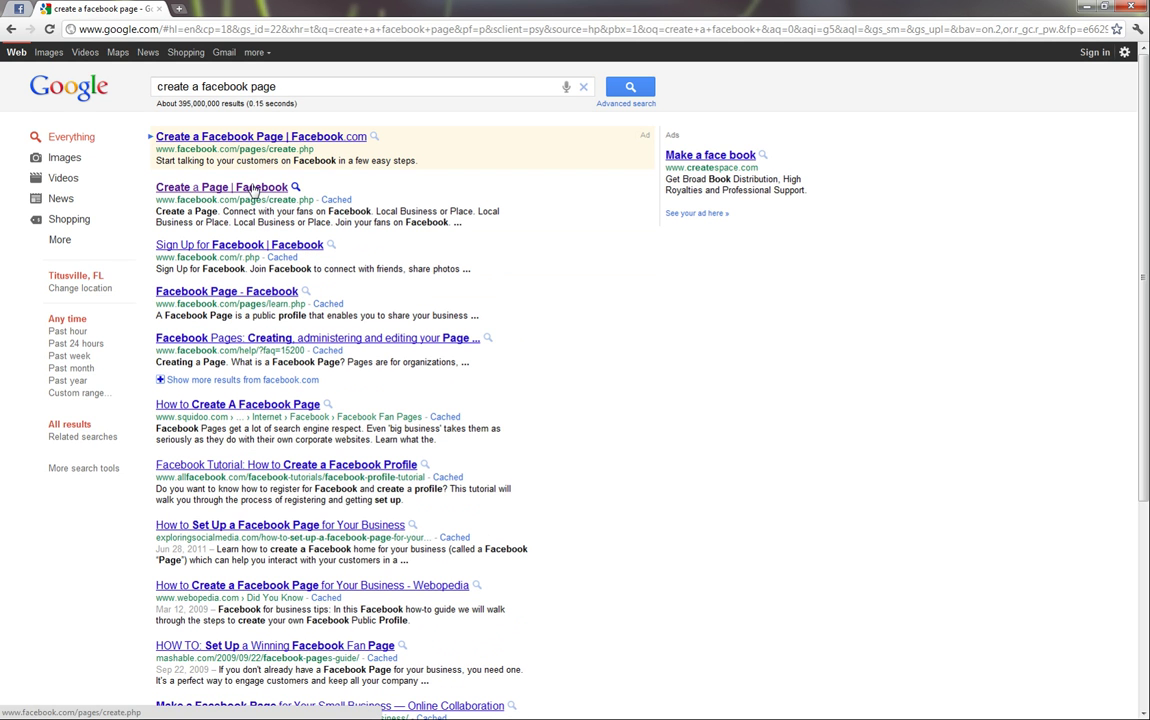
pyautogui.click(253, 190)
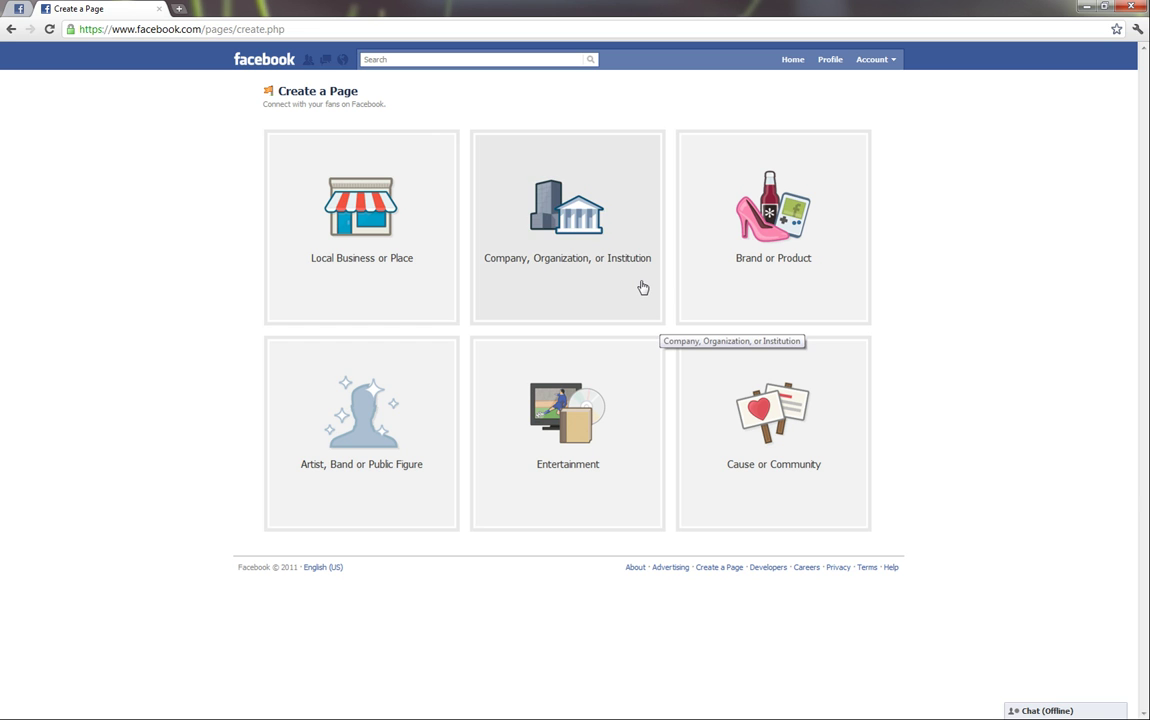
# Step: Choose the Company, Organization or Institution page type with the Education category
pyautogui.click(643, 288)
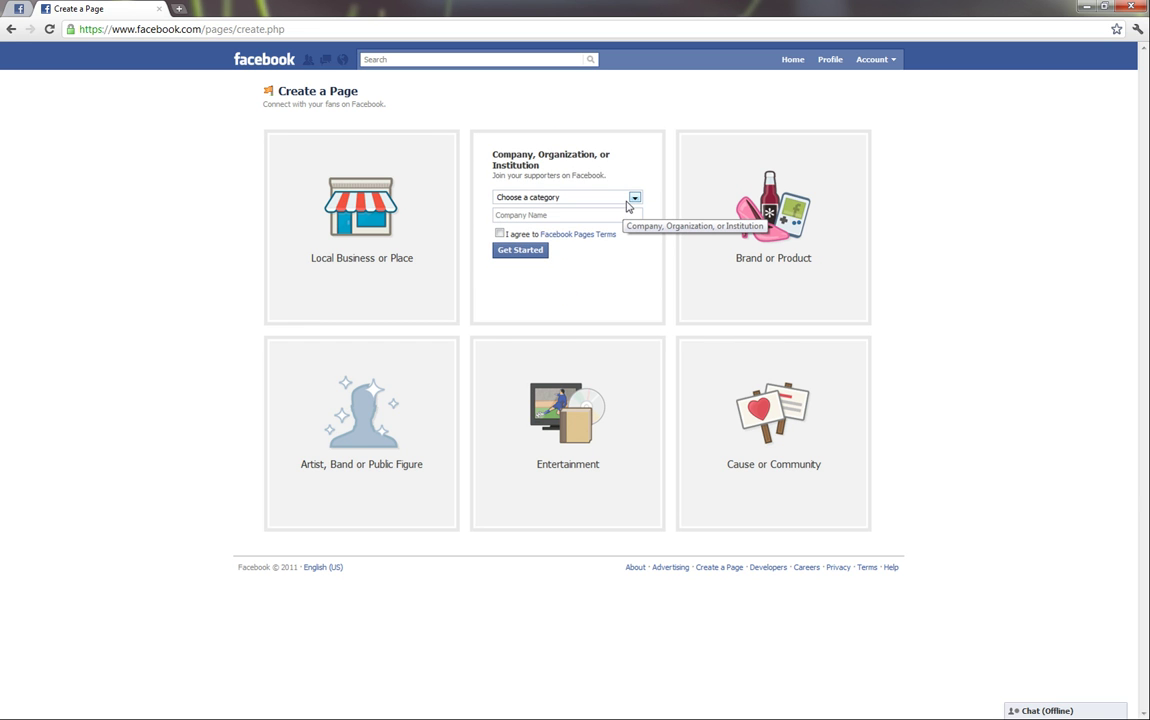
pyautogui.click(630, 199)
pyautogui.click(576, 298)
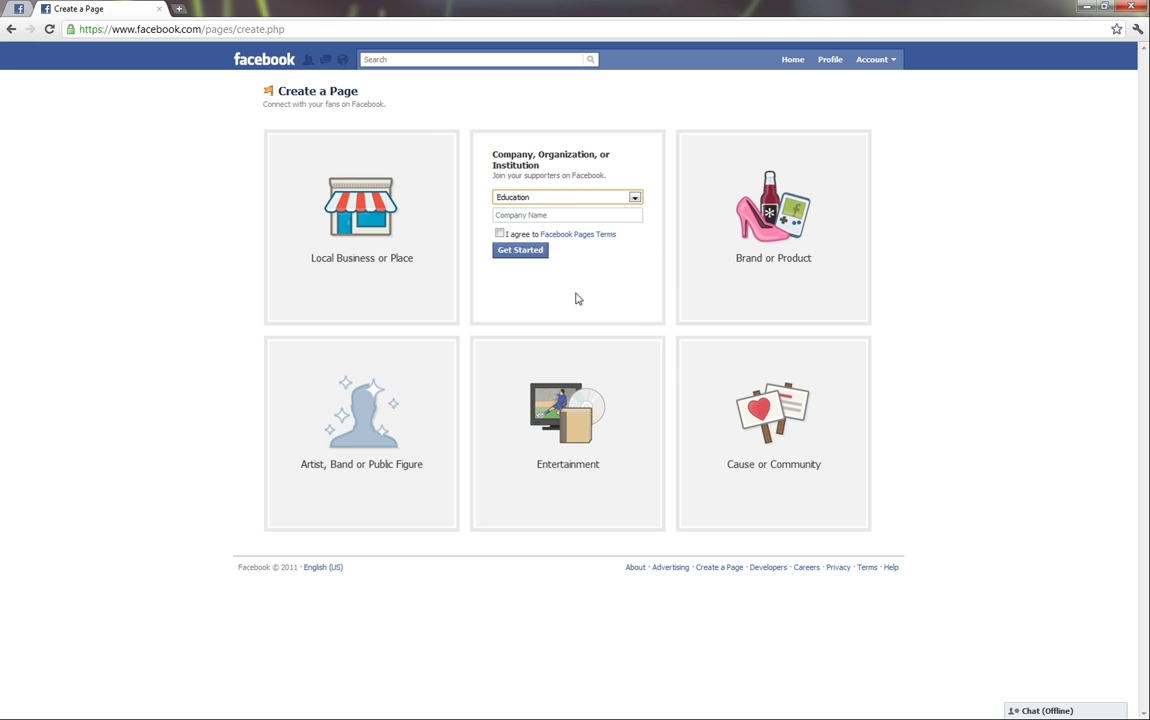
# Step: Name the page 'Titusville High School National Honor Society', accept the terms and create it
pyautogui.click(580, 215)
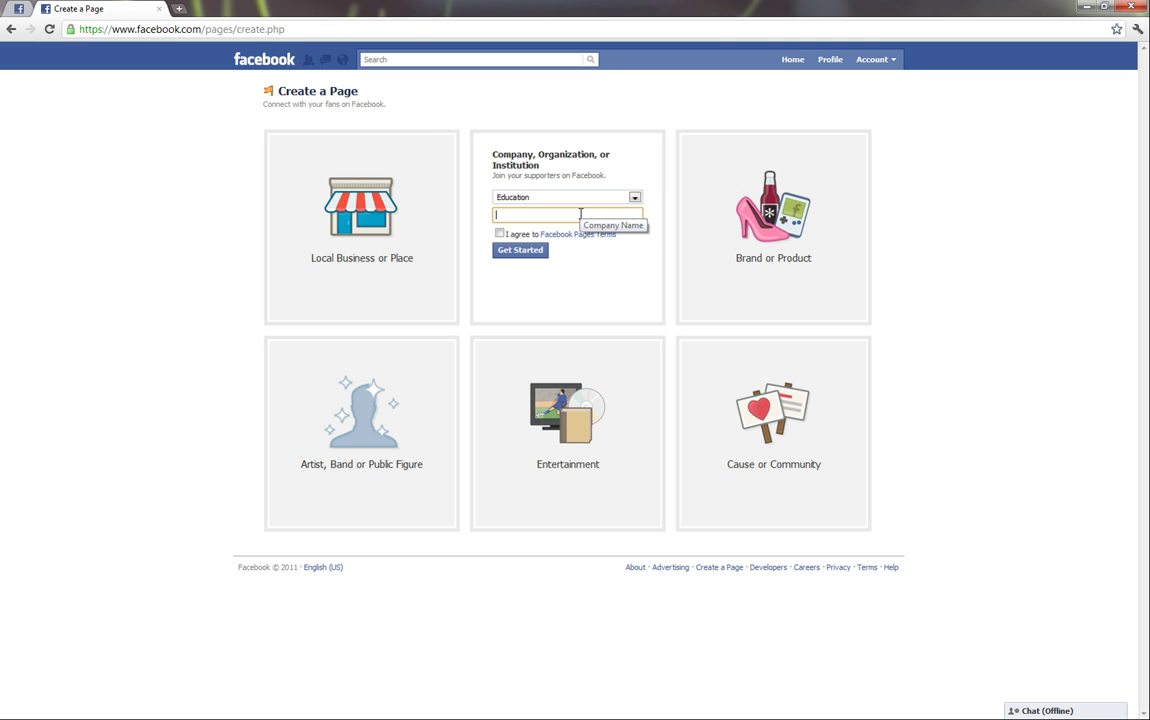
pyautogui.write('Titusfville')
pyautogui.press('BackSpace')
pyautogui.press('BackSpace')
pyautogui.press('BackSpace')
pyautogui.press('BackSpace')
pyautogui.press('BackSpace')
pyautogui.press('BackSpace')
pyautogui.write('ville')
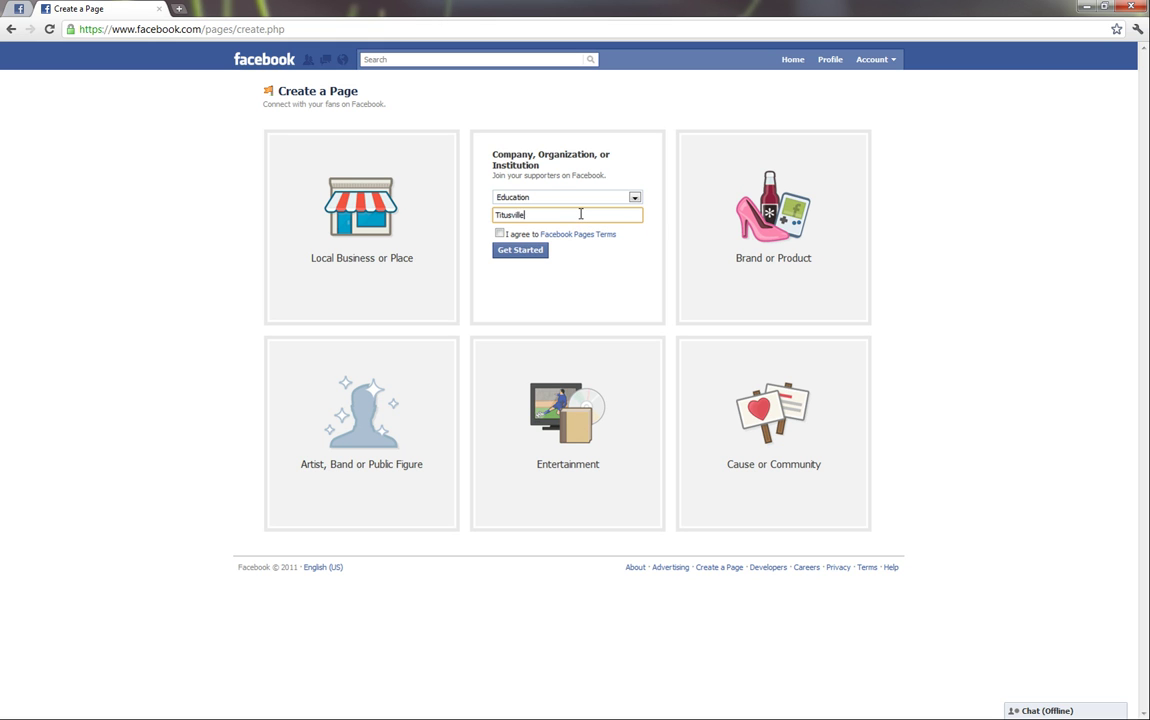
pyautogui.write(' High School National Hon')
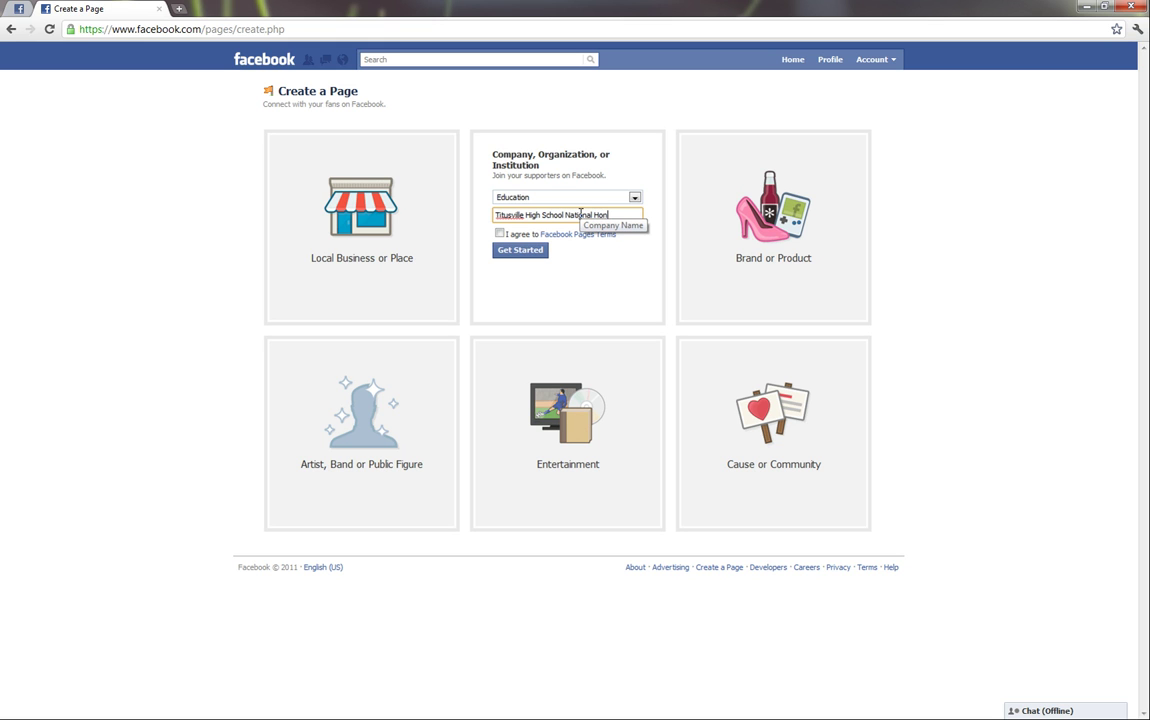
pyautogui.write('or Society')
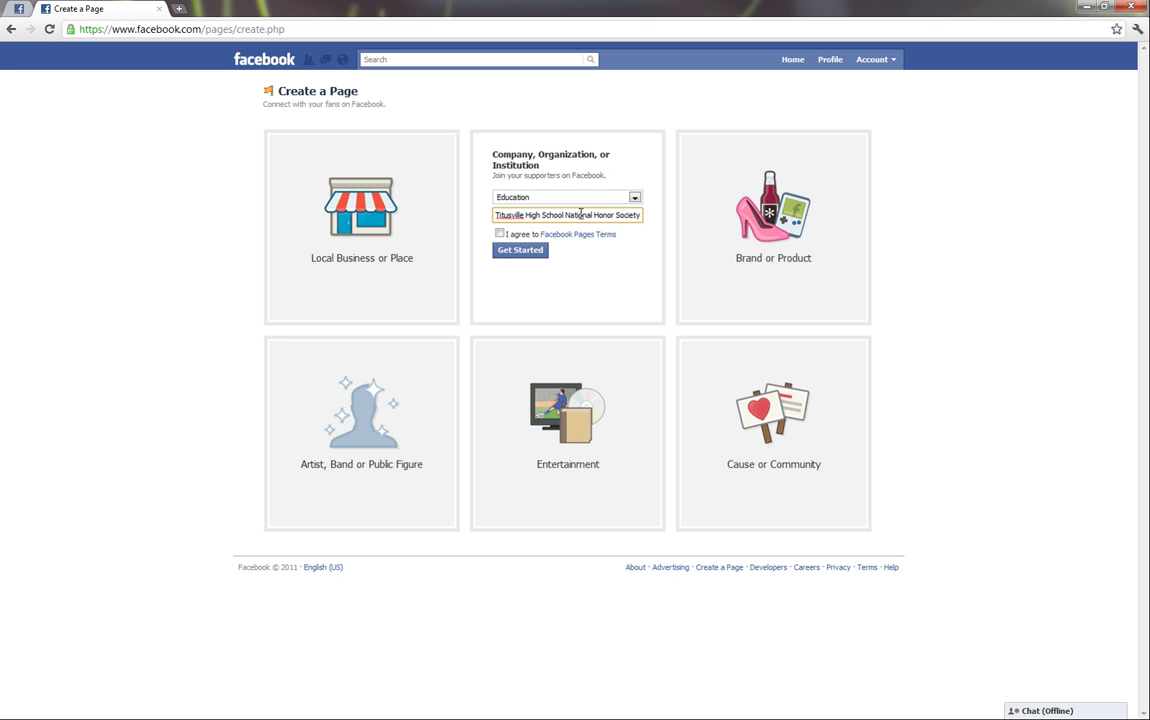
pyautogui.click(500, 233)
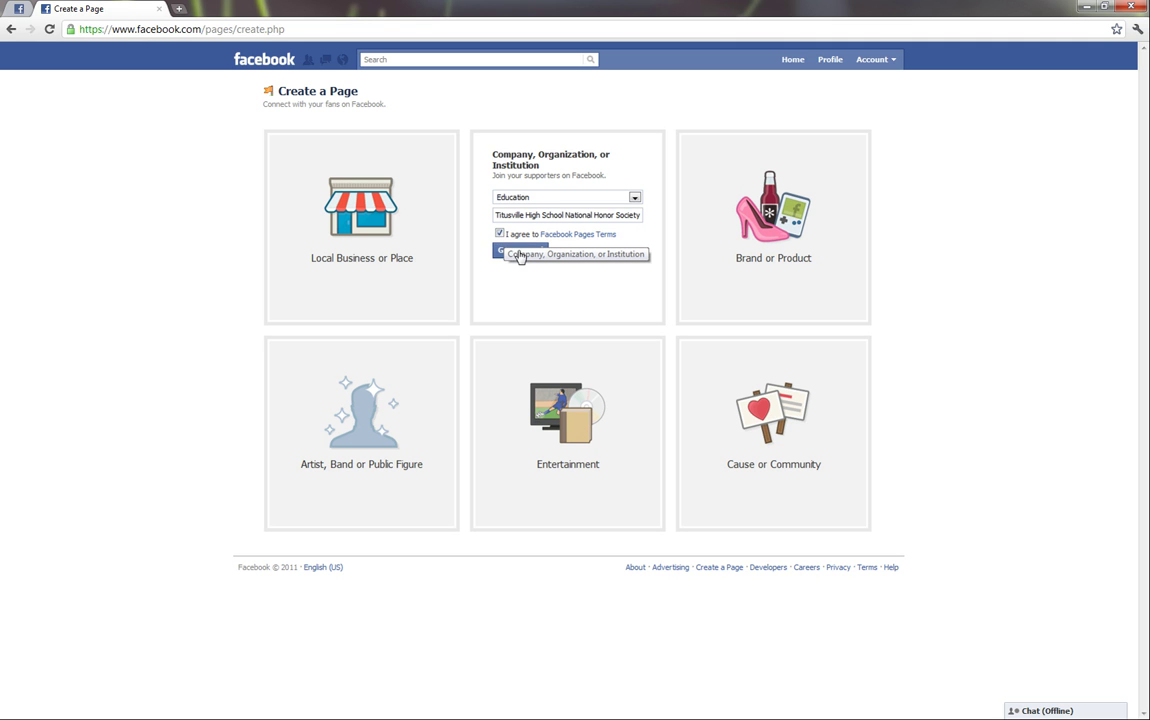
pyautogui.click(520, 256)
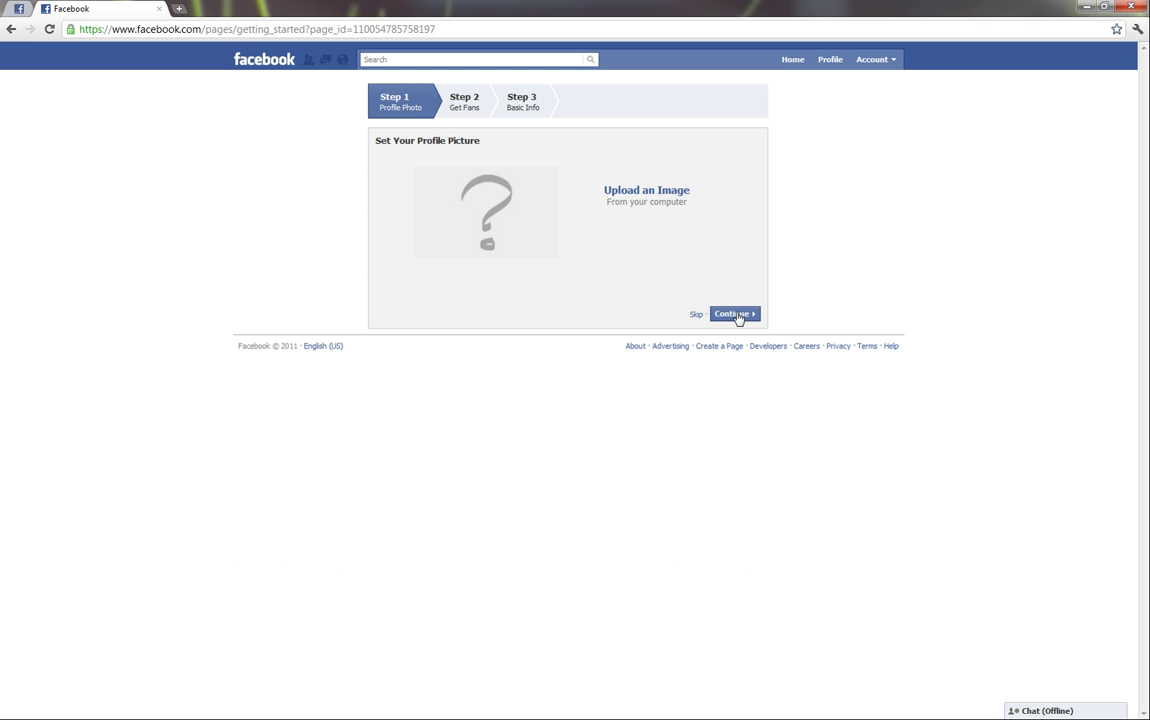
# Step: Skip the profile picture, fan invitation and basic info steps of the setup wizard
pyautogui.click(736, 315)
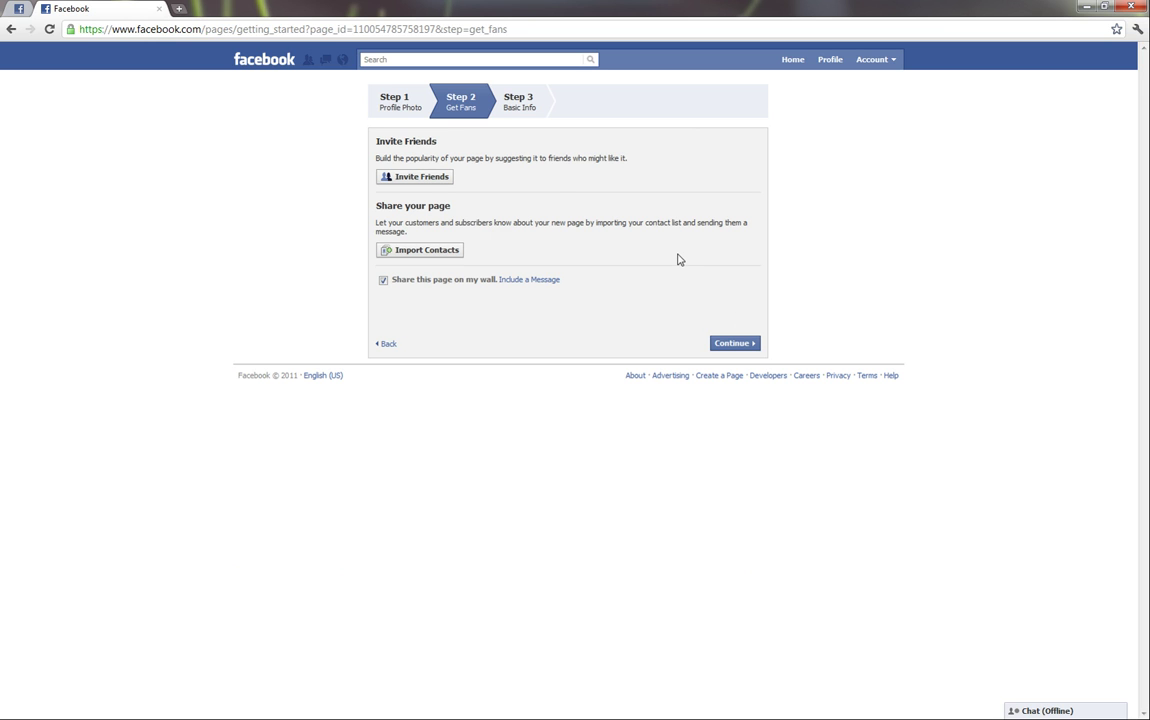
pyautogui.click(735, 345)
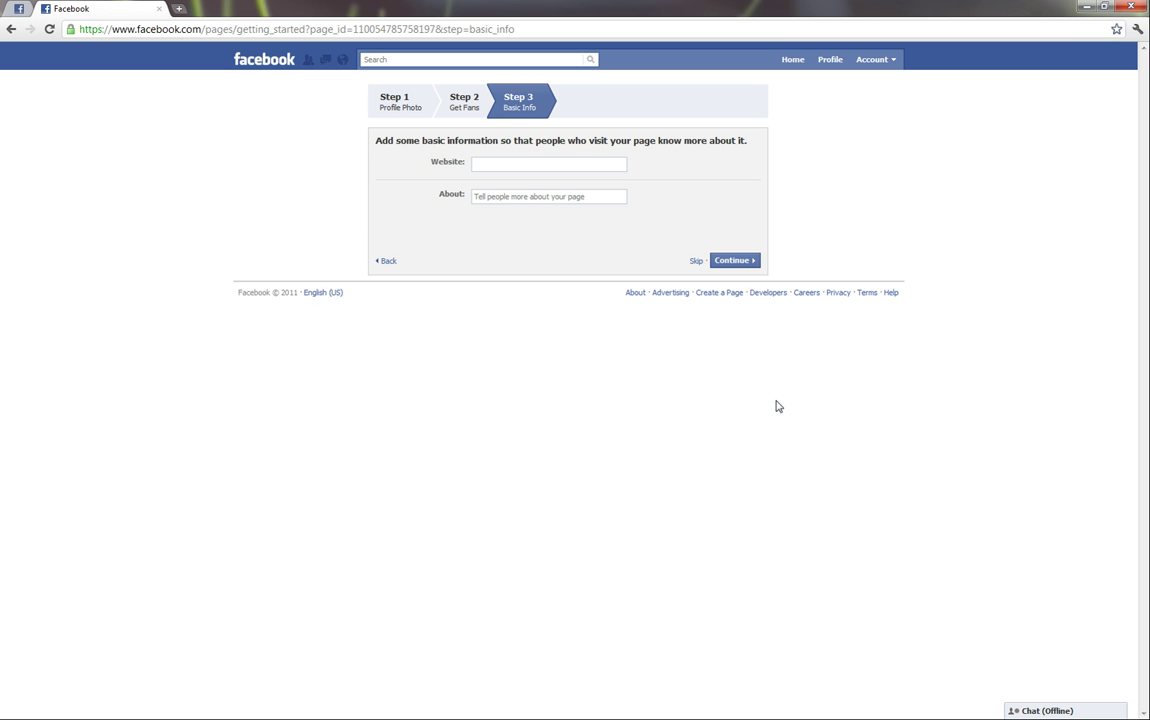
pyautogui.click(737, 268)
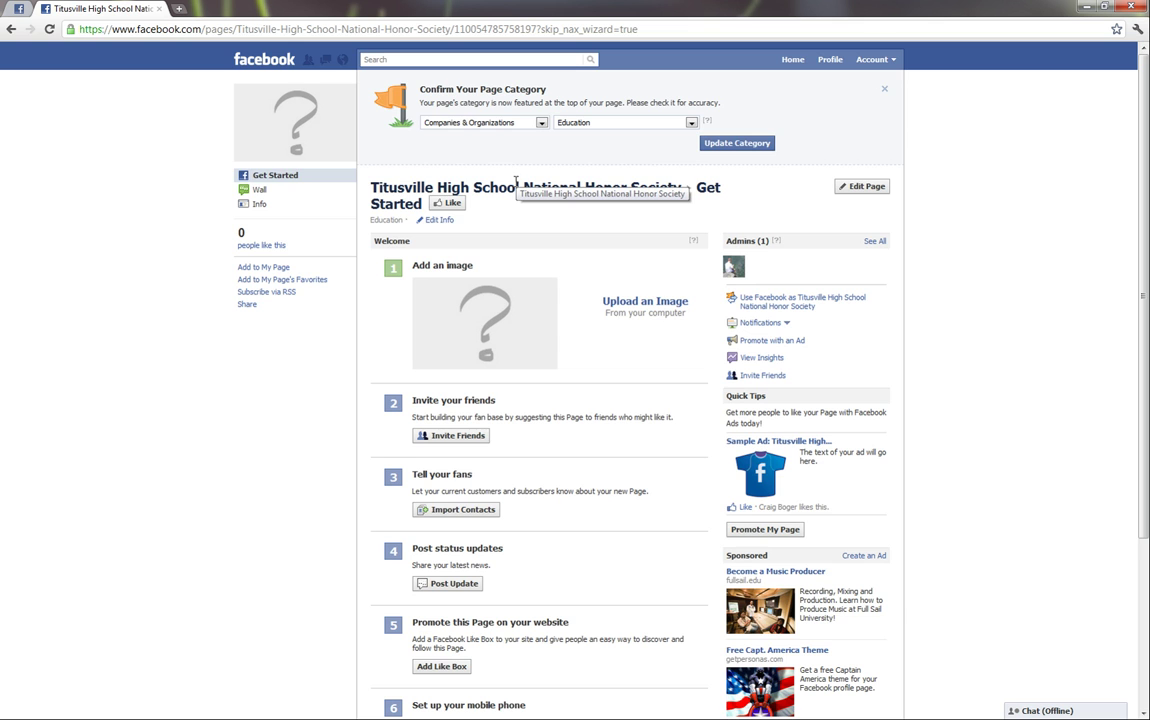
# Step: Scroll through the new page's Get Started checklist, then open a new browser tab
pyautogui.scroll(-3, 590, 298)
pyautogui.scroll(3, 592, 297)
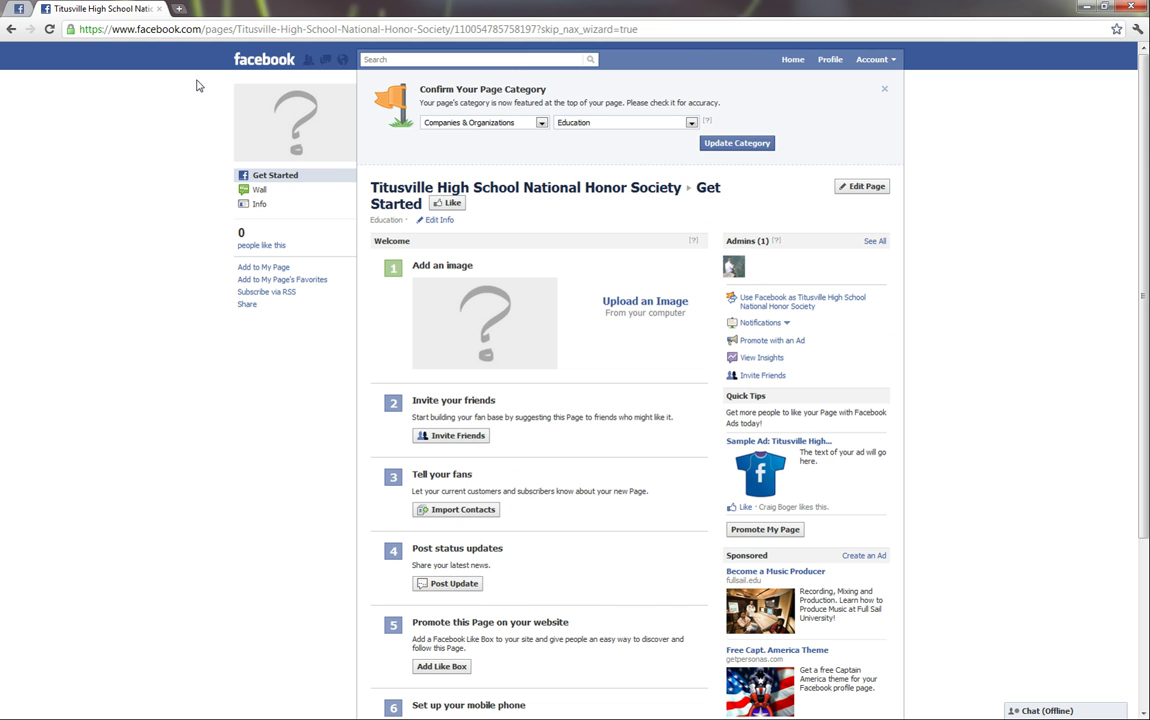
pyautogui.click(178, 9)
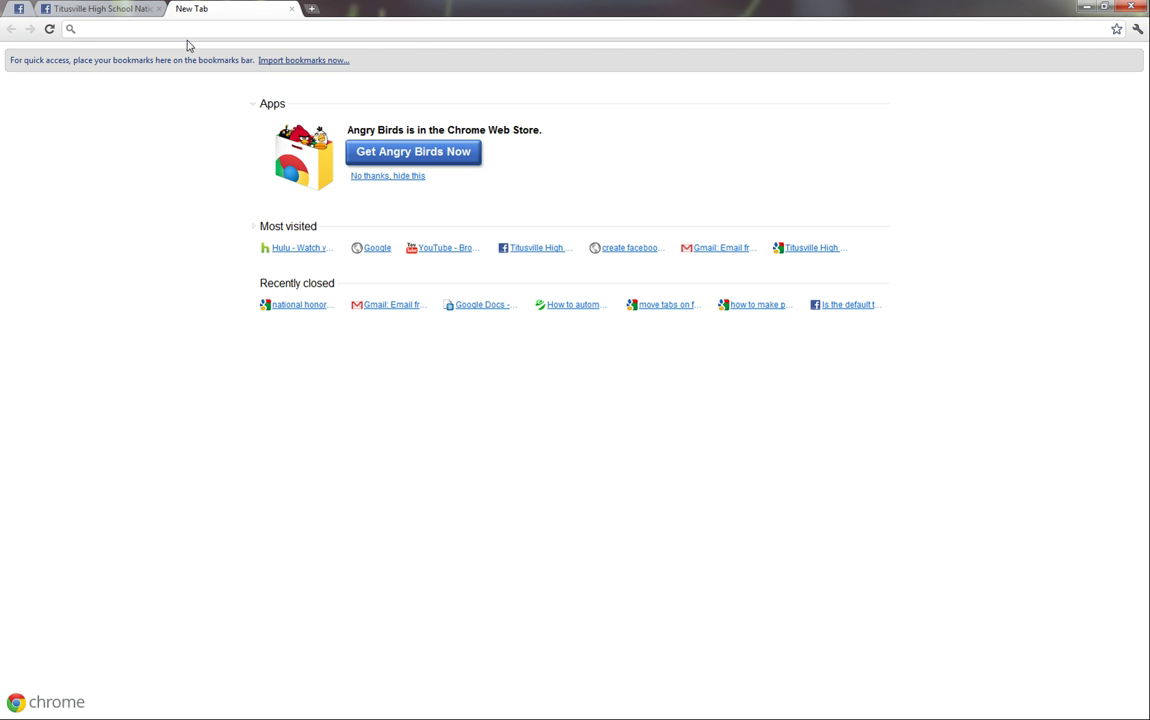
# Step: Load Google, then go to gmail.com from the address bar
pyautogui.write('google.c')
pyautogui.press('Return')
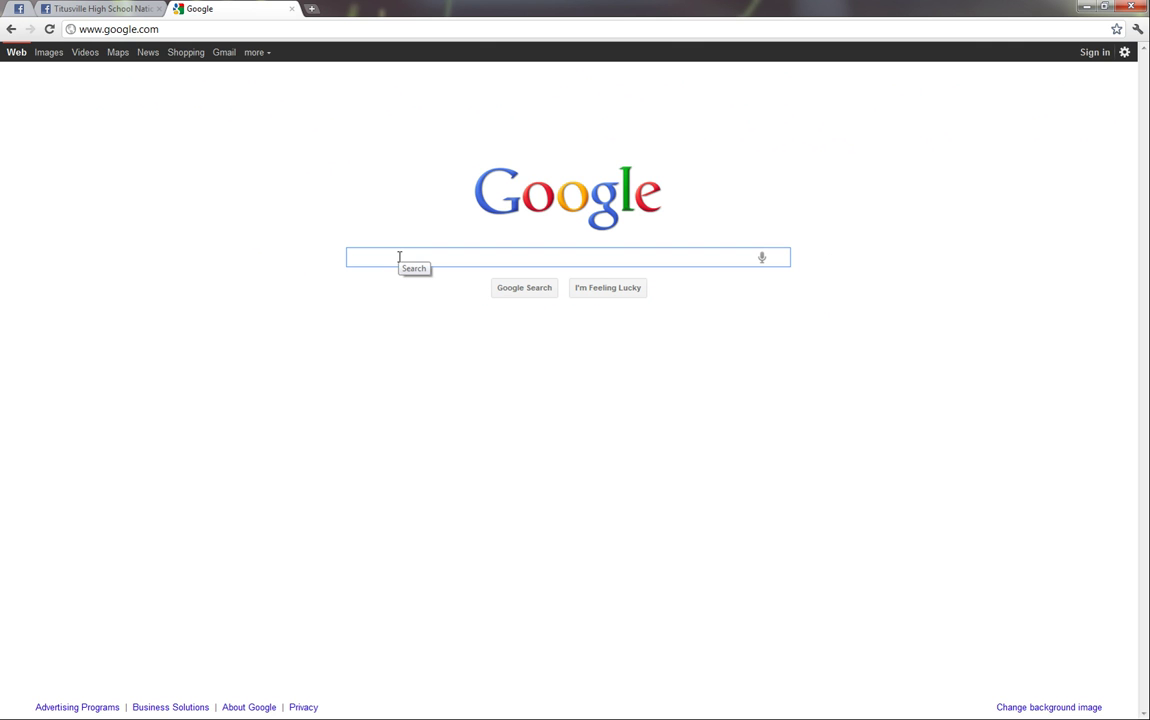
pyautogui.click(186, 31)
pyautogui.write('gmail')
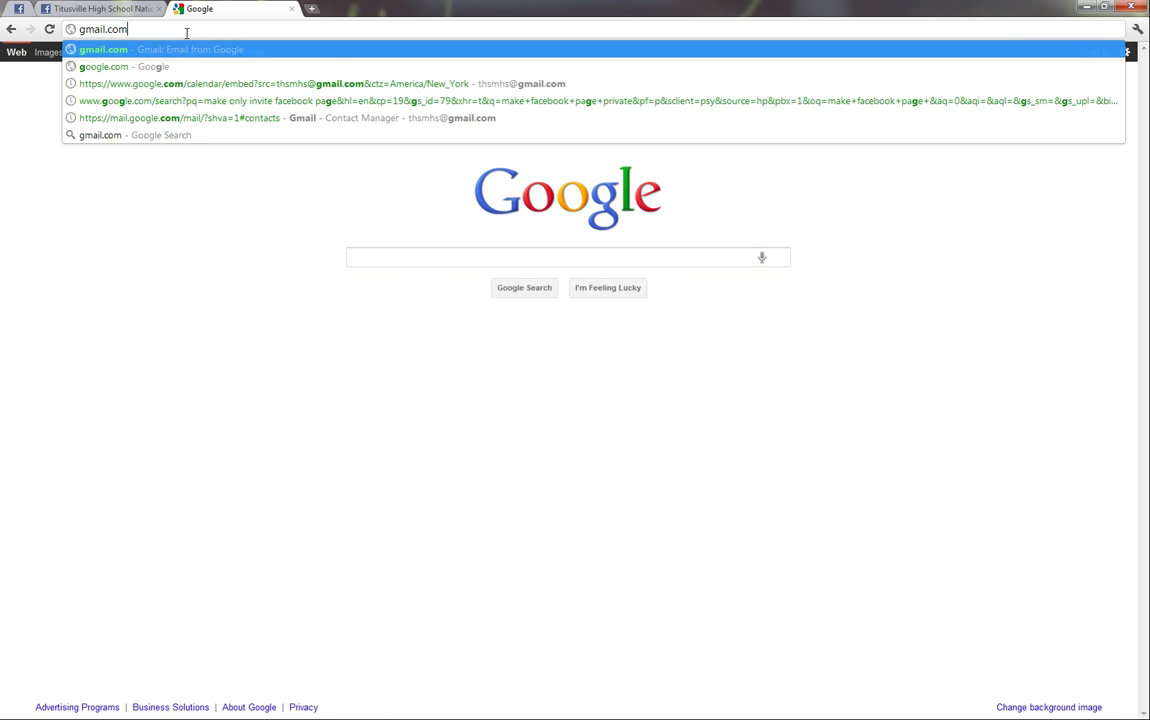
pyautogui.press('Return')
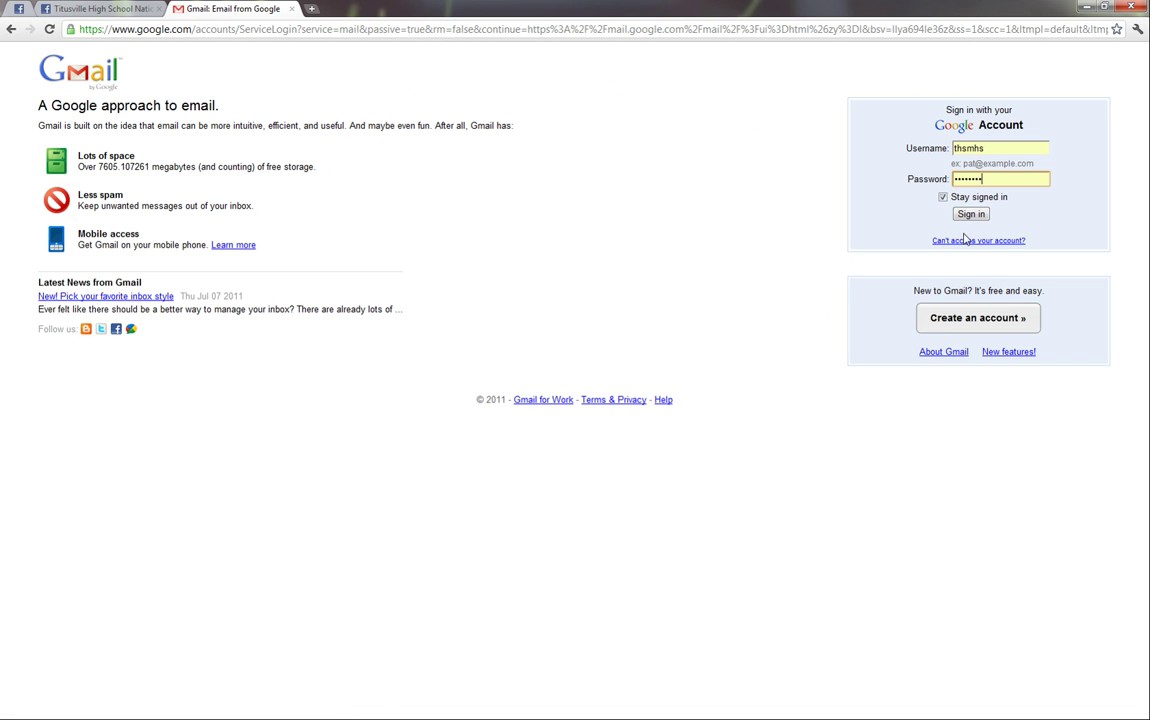
pyautogui.click(972, 318)
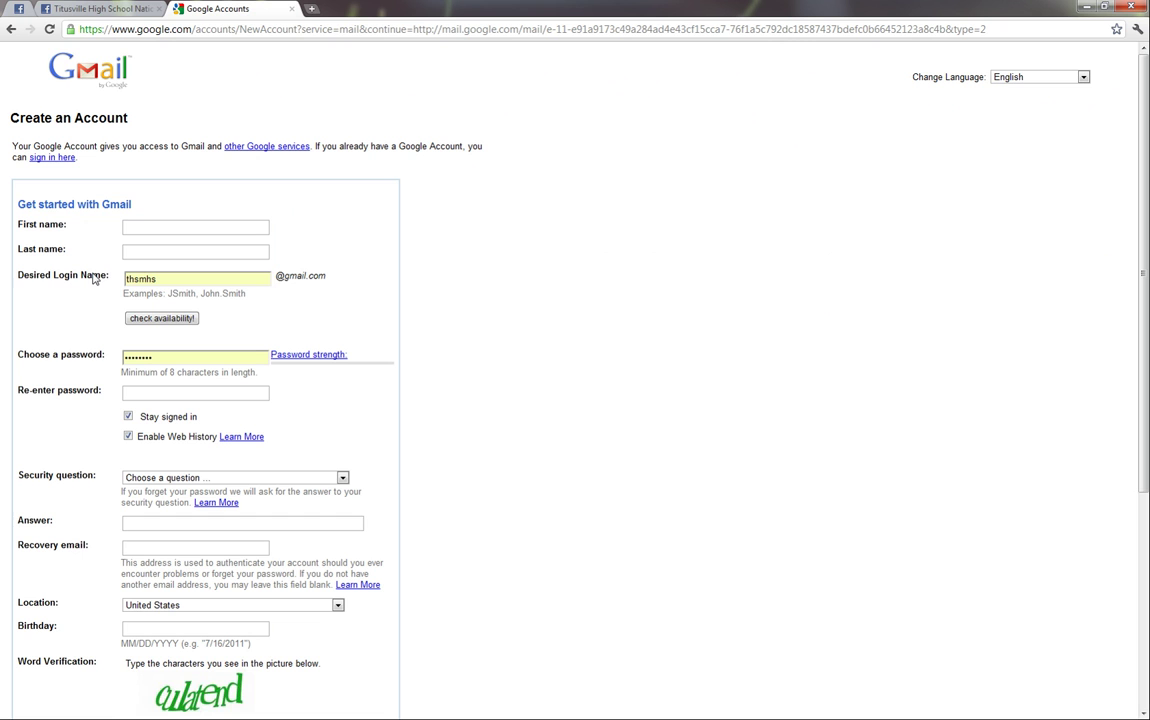
pyautogui.doubleClick(185, 279)
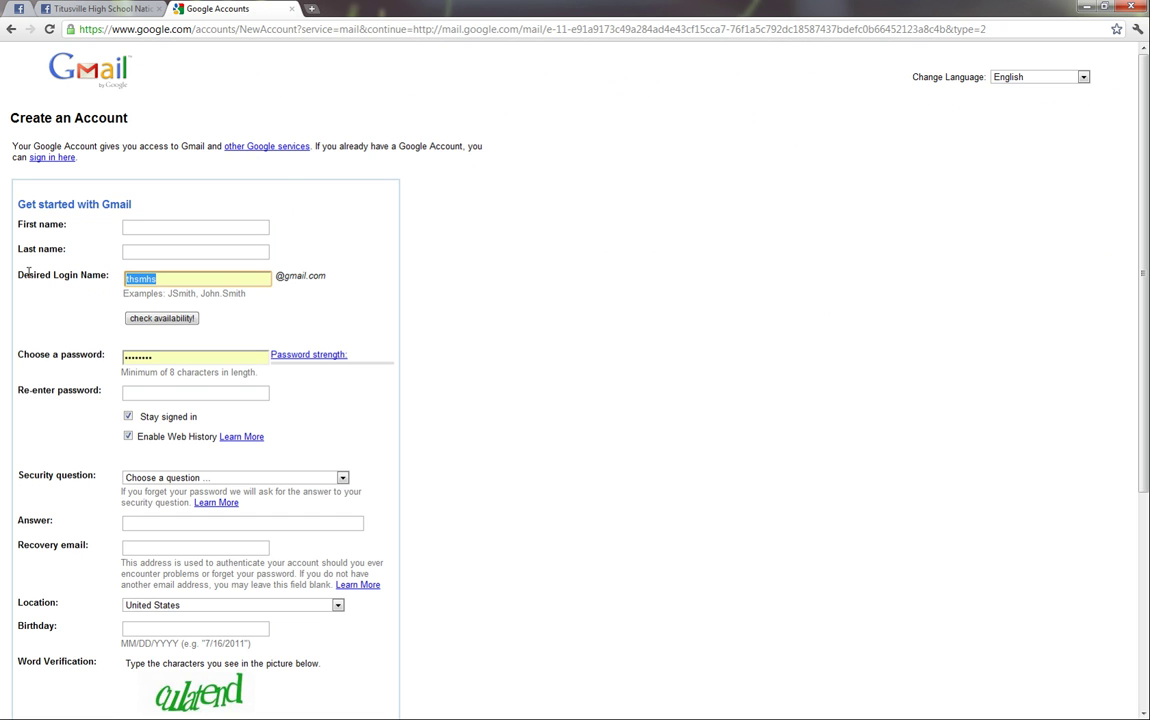
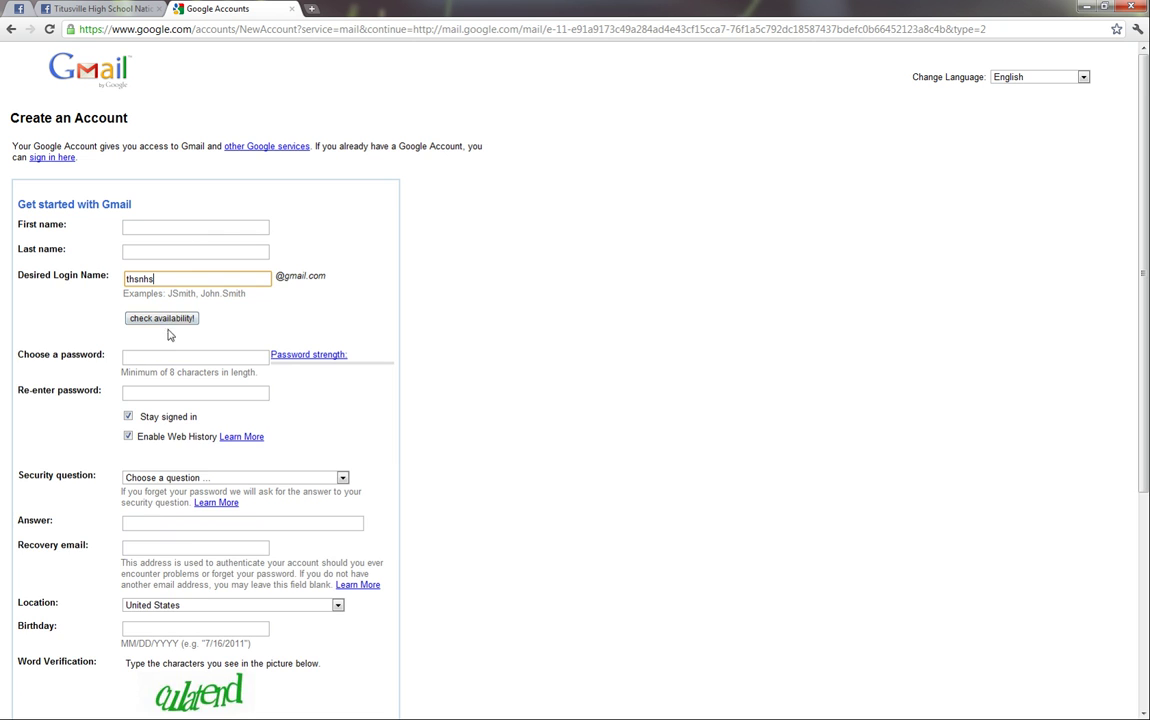
pyautogui.click(163, 319)
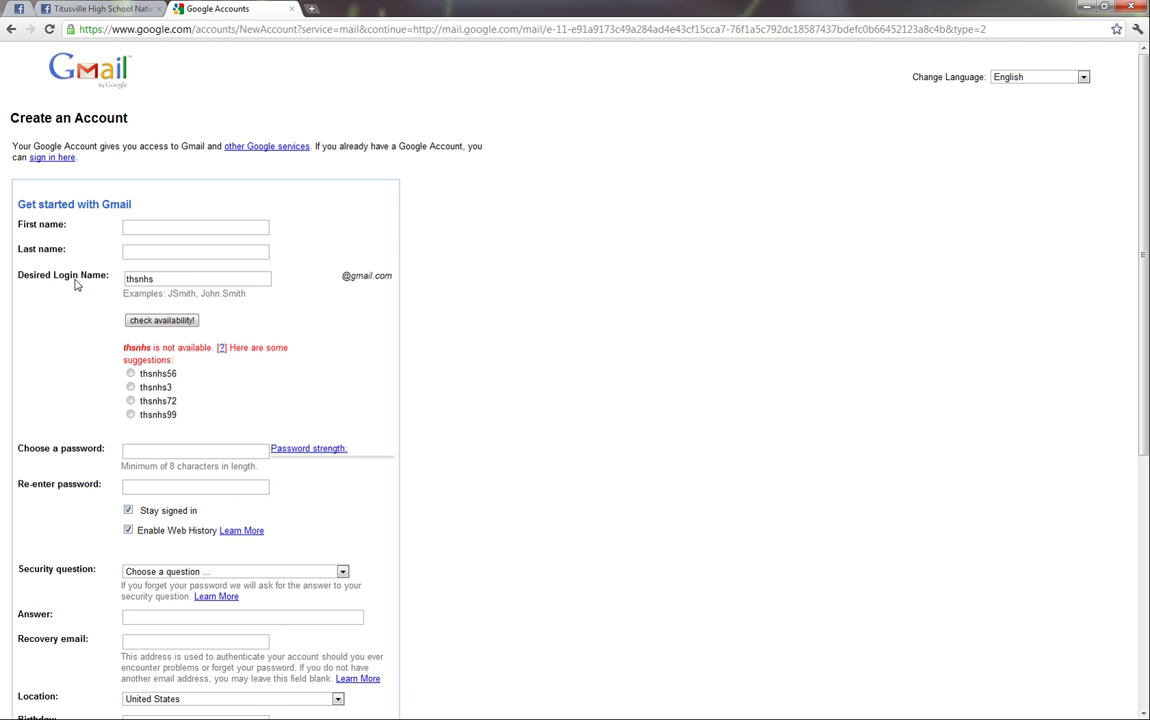
pyautogui.click(127, 279)
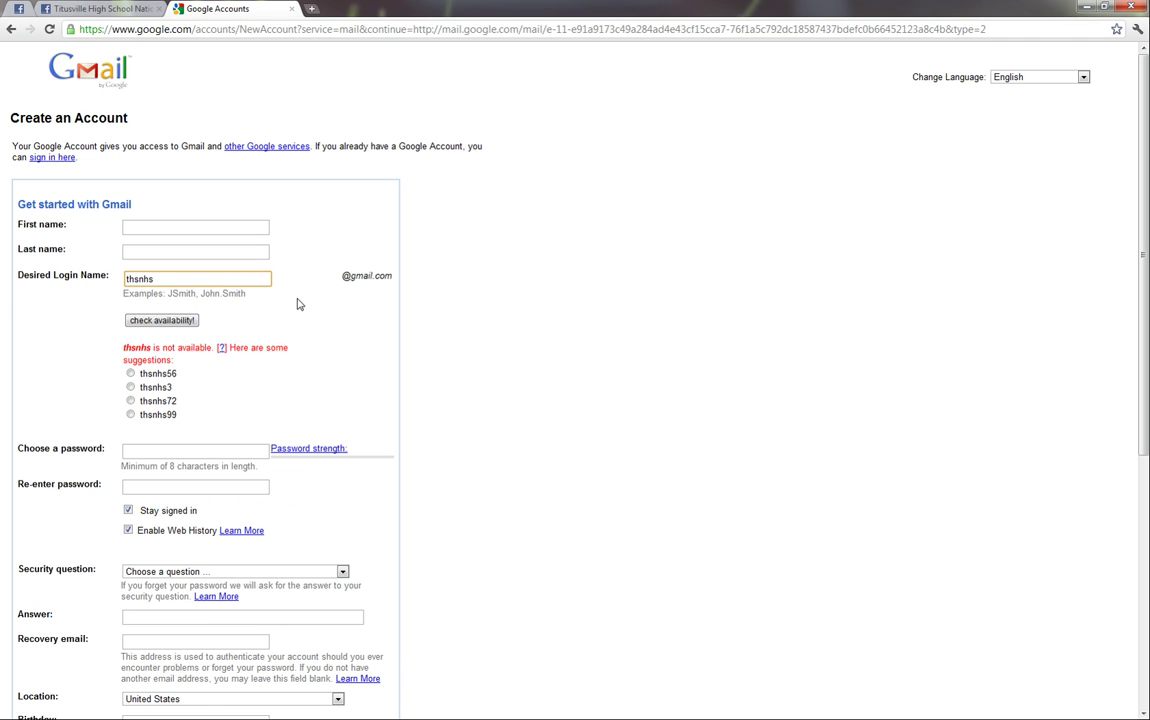
pyautogui.press('Delete')
pyautogui.press('Delete')
pyautogui.click(165, 321)
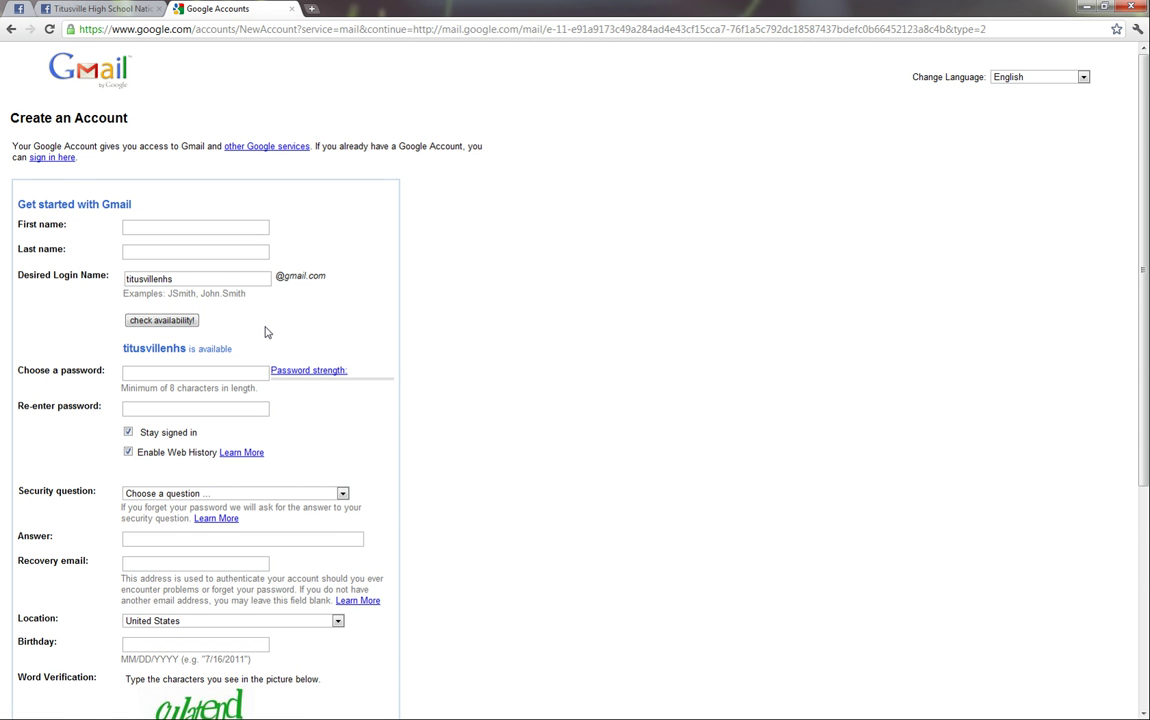
pyautogui.scroll(-3, 264, 330)
pyautogui.scroll(3, 258, 330)
pyautogui.scroll(-3, 262, 330)
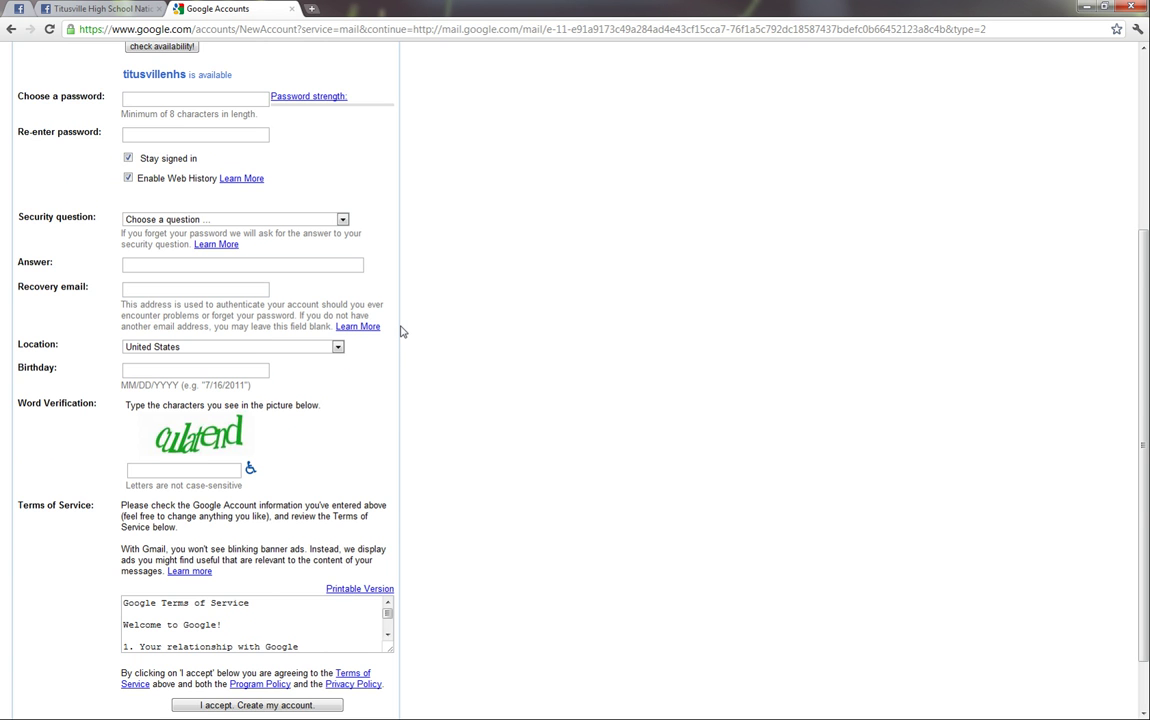
pyautogui.scroll(3, 400, 331)
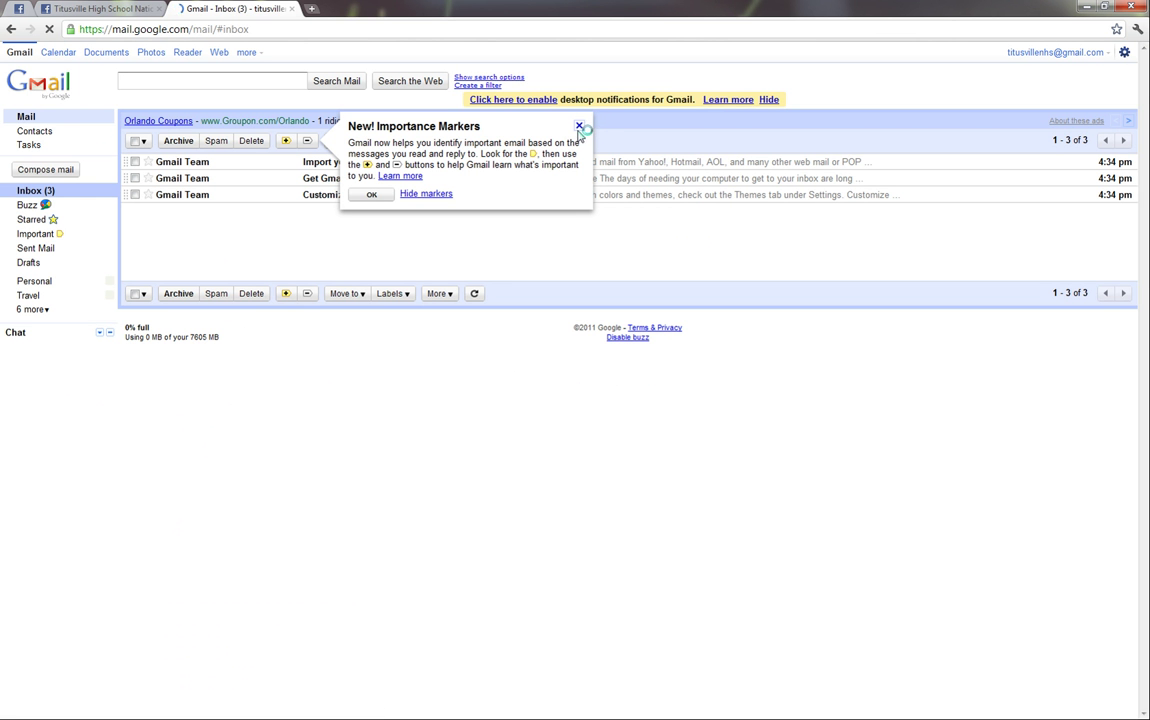
# Step: Dismiss the Importance Markers notice, then select and delete the three Gmail Team welcome emails
pyautogui.click(578, 125)
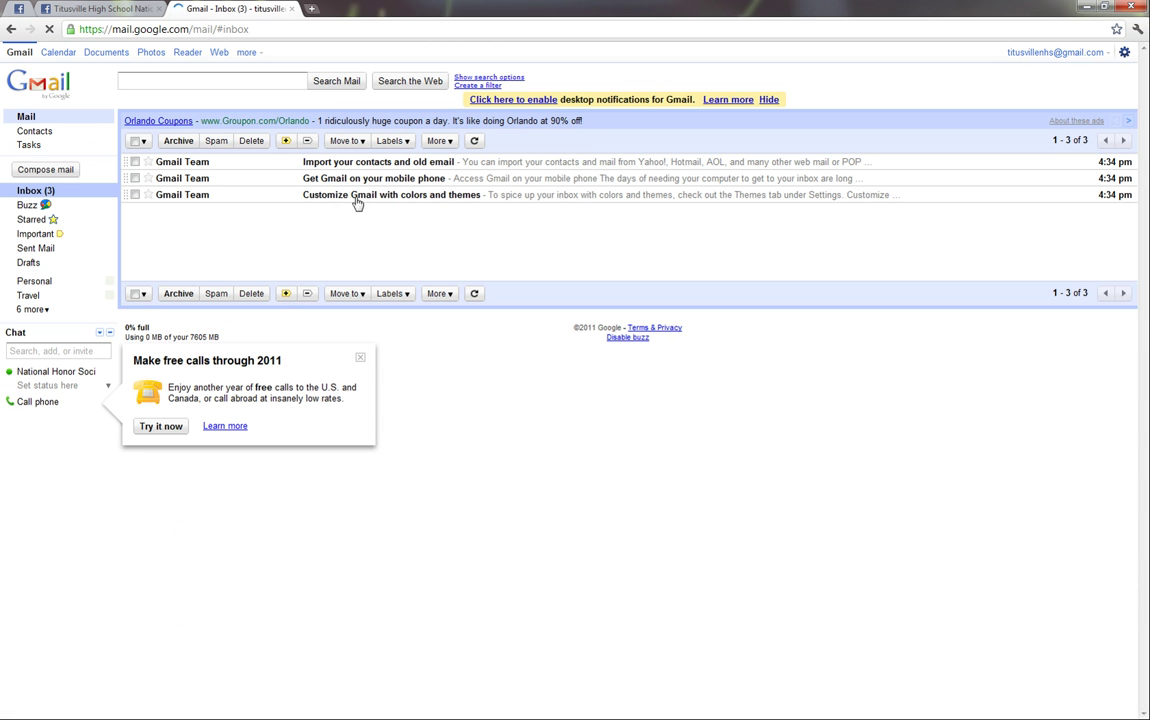
pyautogui.click(135, 194)
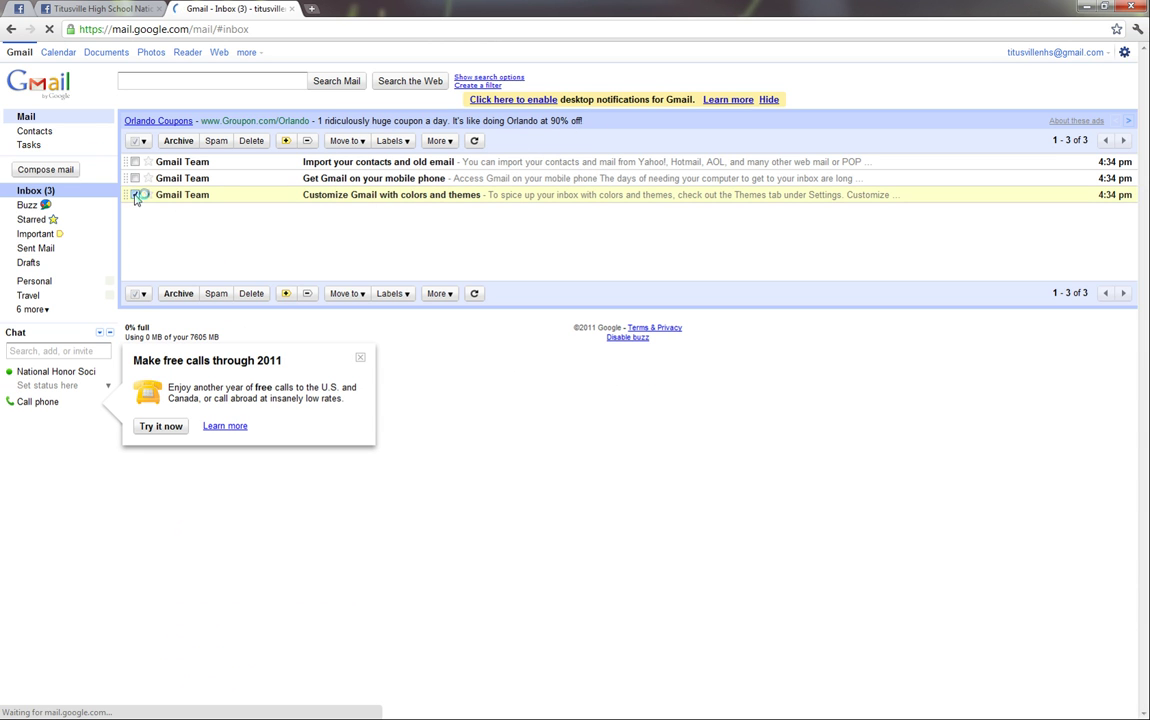
pyautogui.click(135, 194)
pyautogui.click(135, 178)
pyautogui.click(135, 161)
pyautogui.click(135, 194)
pyautogui.click(250, 141)
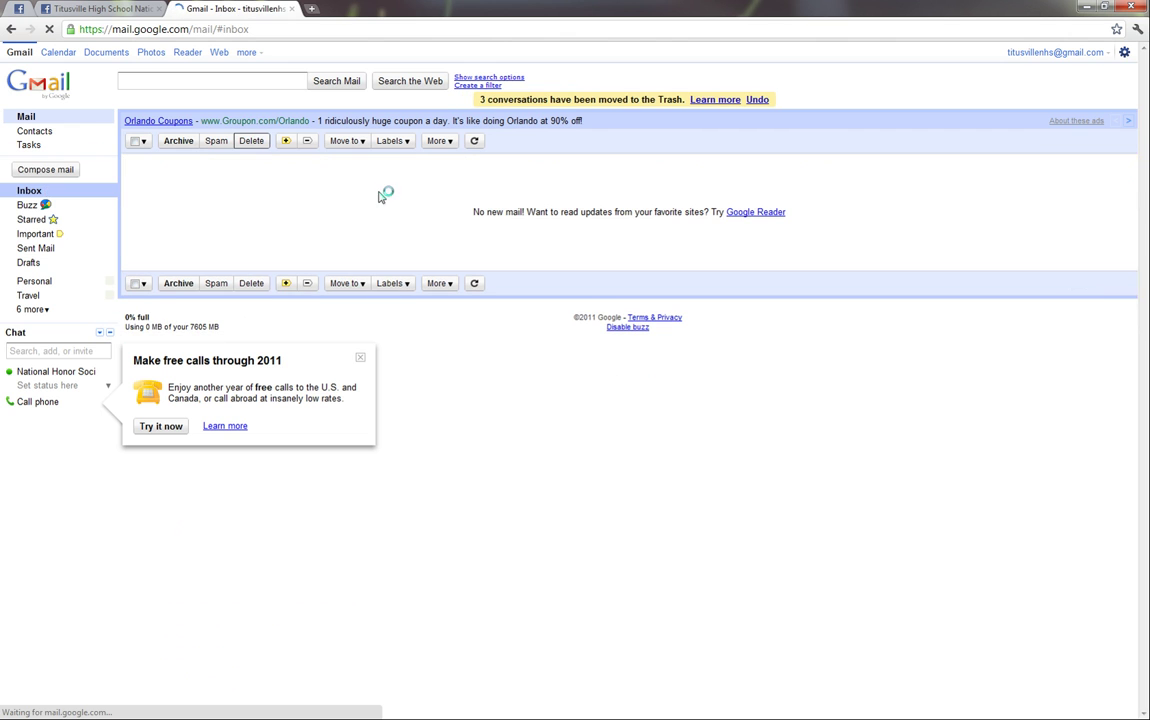
# Step: Close the free-calls promotion and check the Facebook tab before returning to Gmail
pyautogui.click(360, 357)
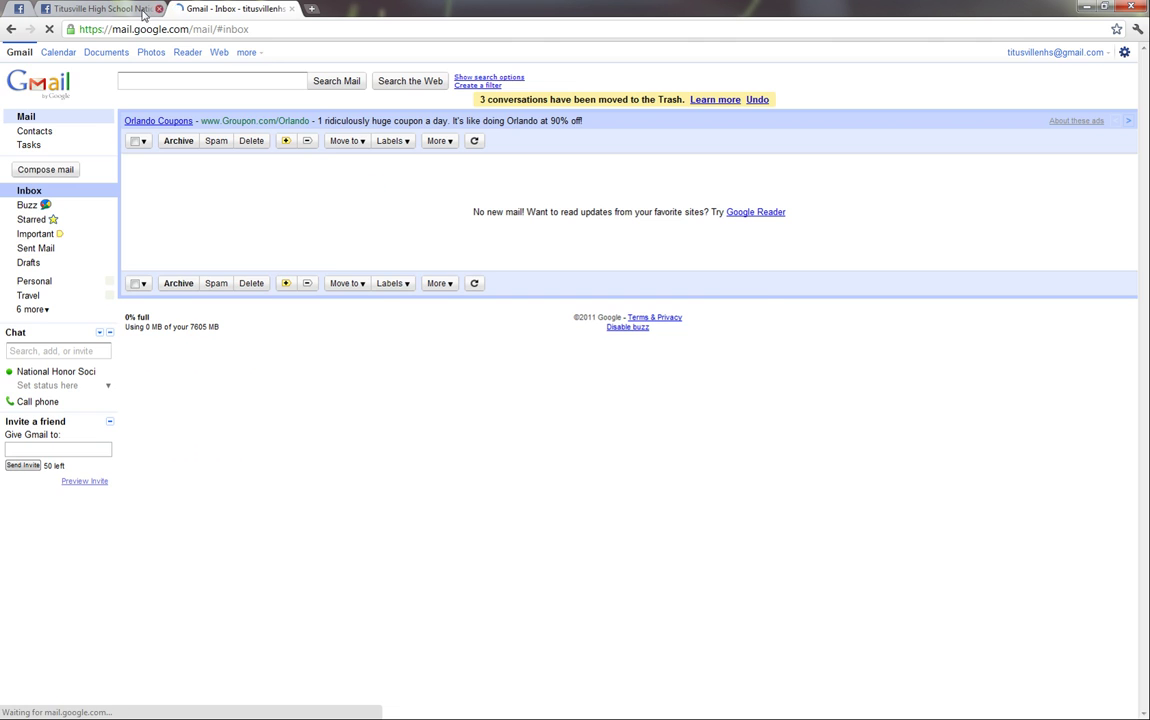
pyautogui.click(110, 9)
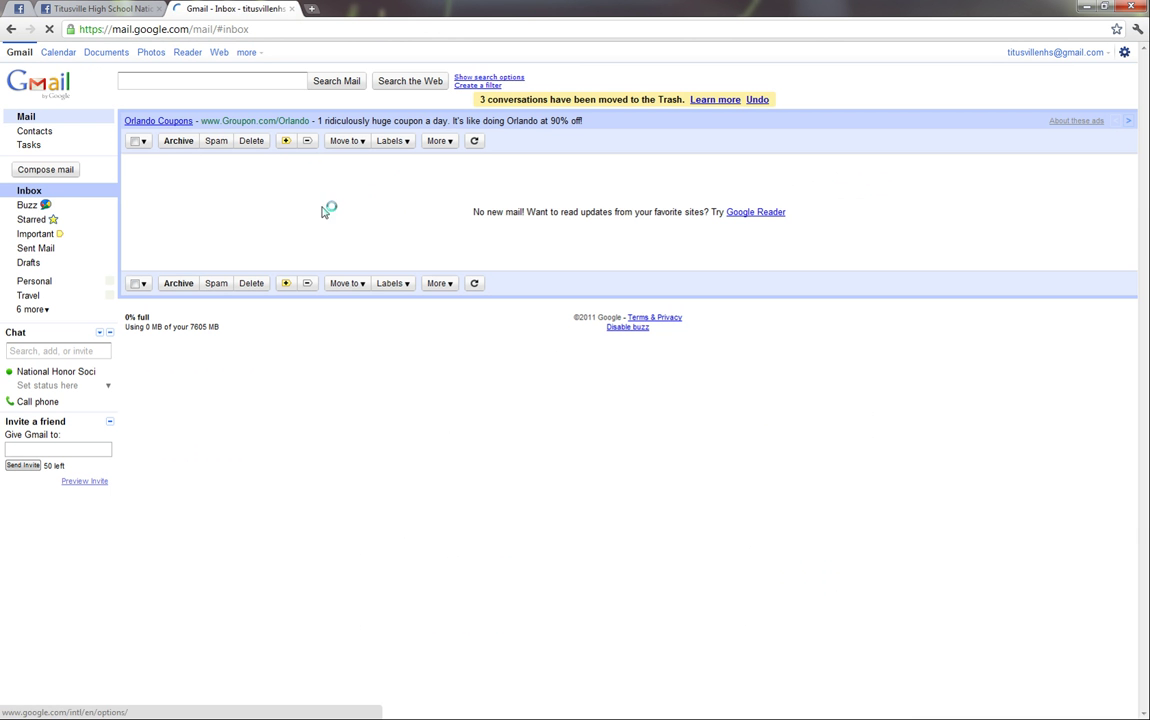
pyautogui.click(220, 10)
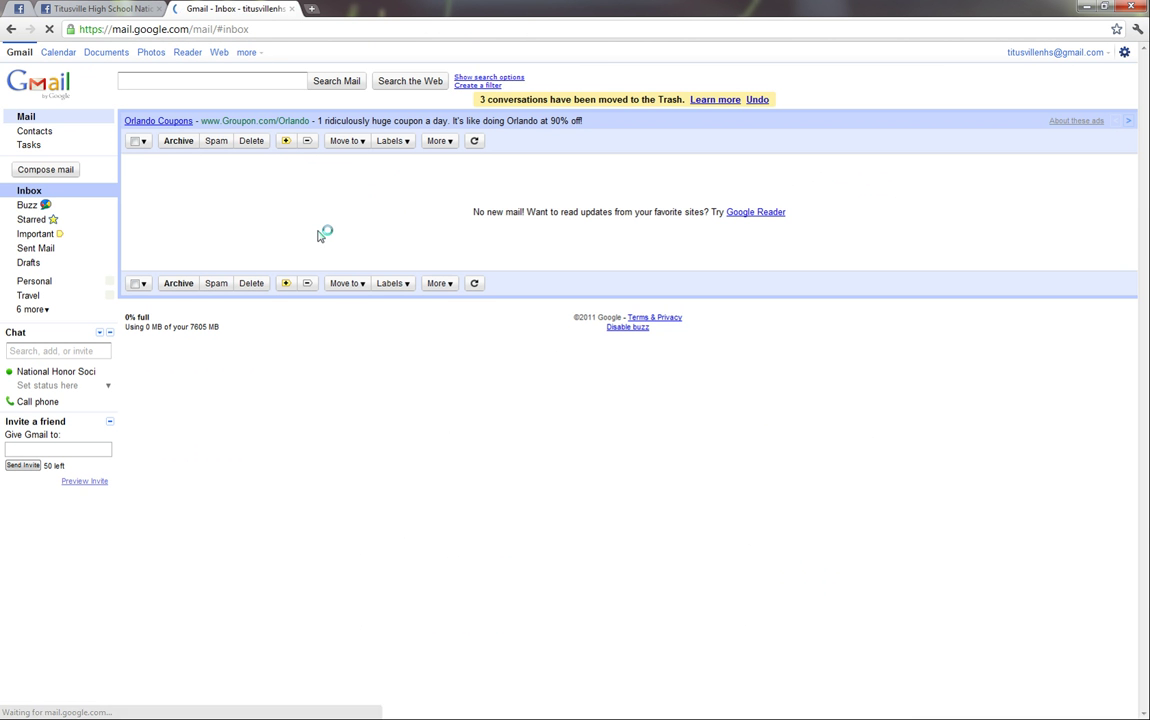